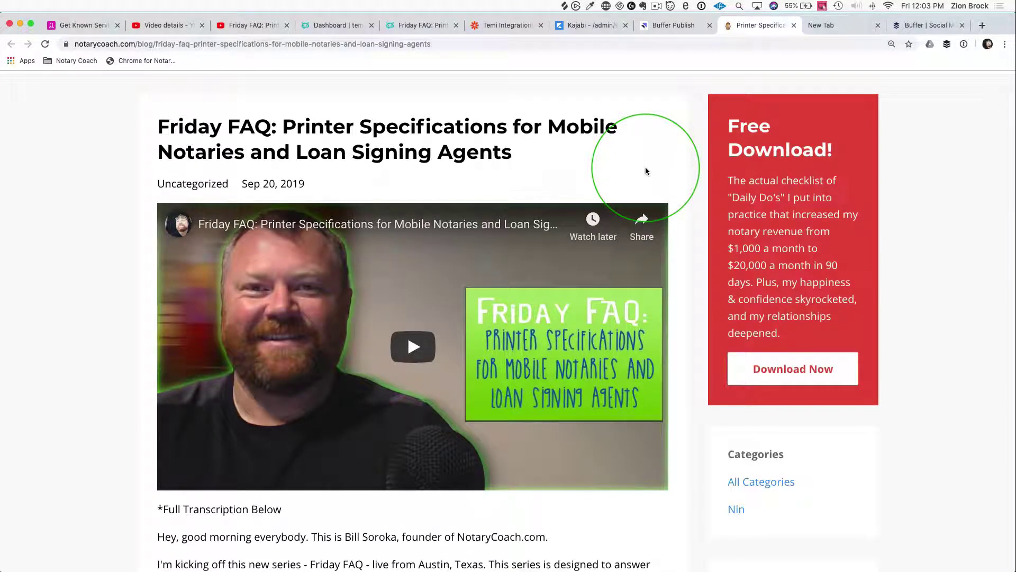
Step: Select the web address of the 'Friday FAQ: Printer Specifications' blog post in Kajabi and copy it
scroll(667, 189, "down", 10)
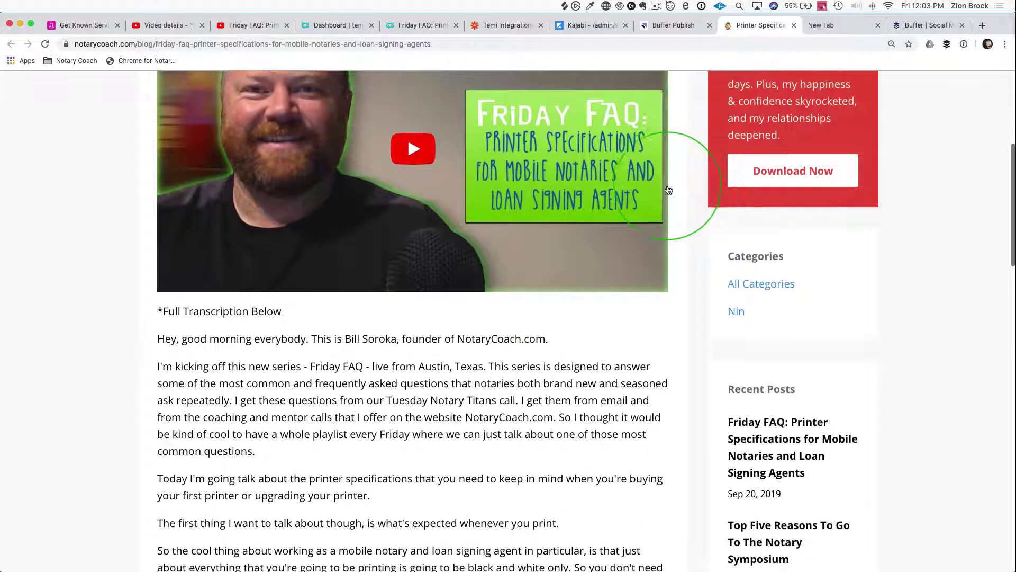
scroll(668, 189, "up", 8)
scroll(667, 189, "up", 2)
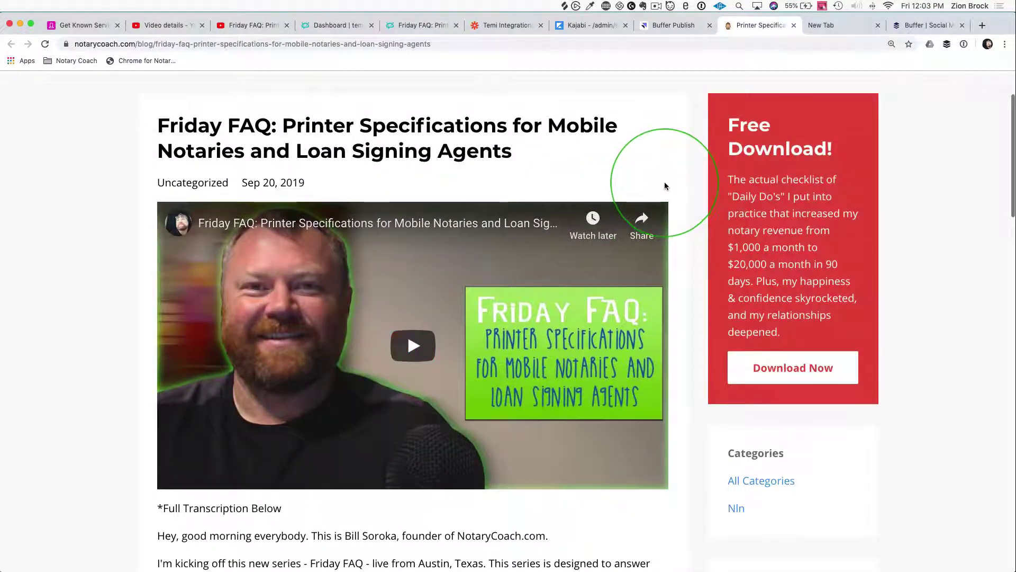
left_click(458, 48)
key("ctrl+c")
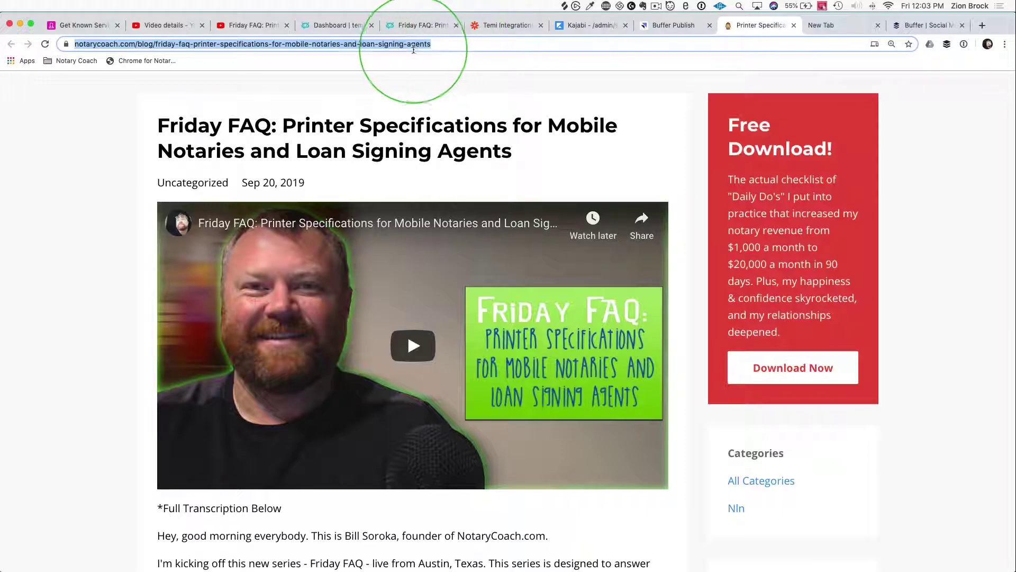
Step: Switch to Buffer's Publish queue for the Sign & Thrive Notary Training Course Facebook page
left_click(675, 27)
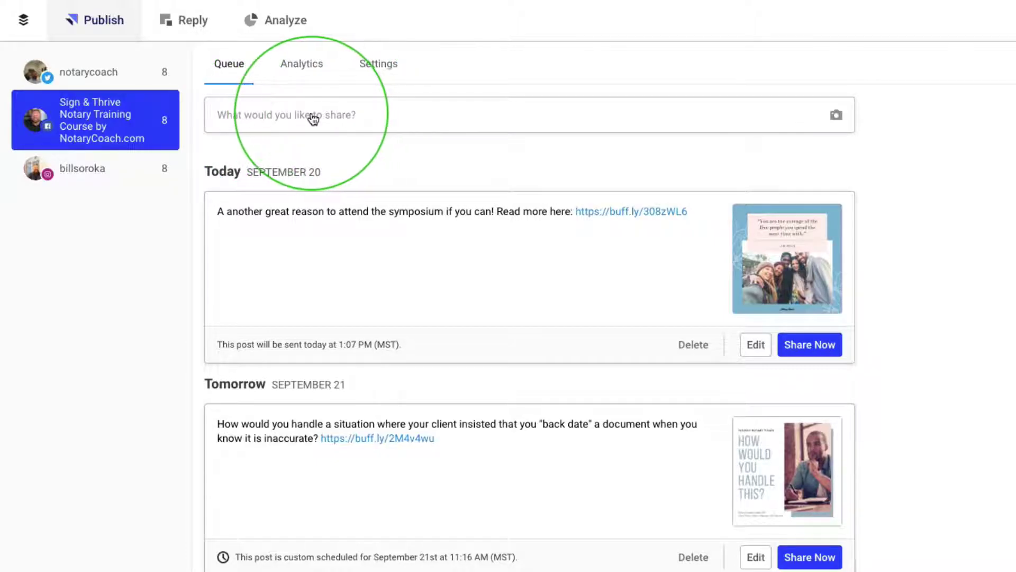
Step: Paste the blog link into a new Buffer post, getting a buff.ly link and Printer Specifications preview card
left_click(363, 116)
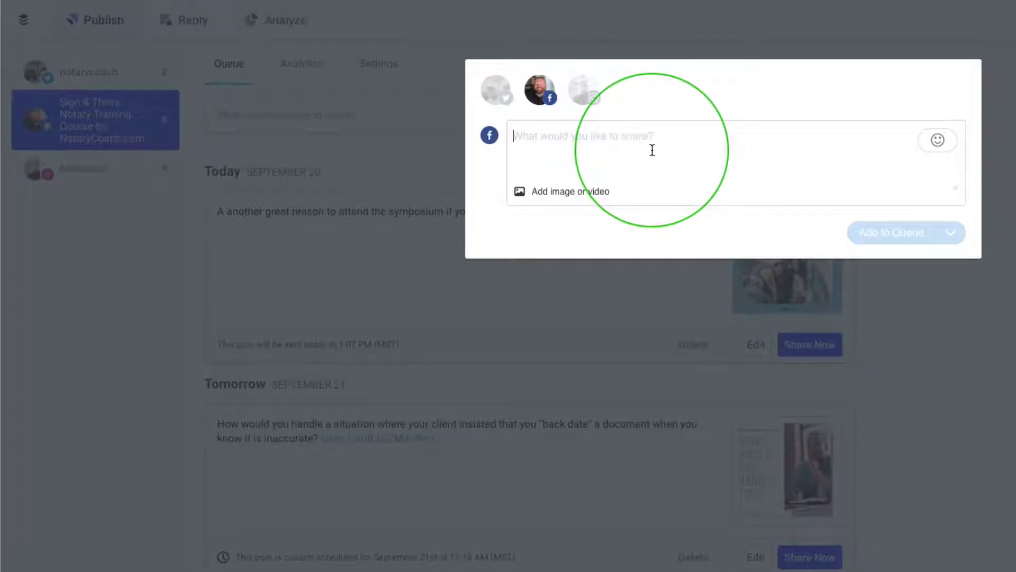
key("ctrl+v")
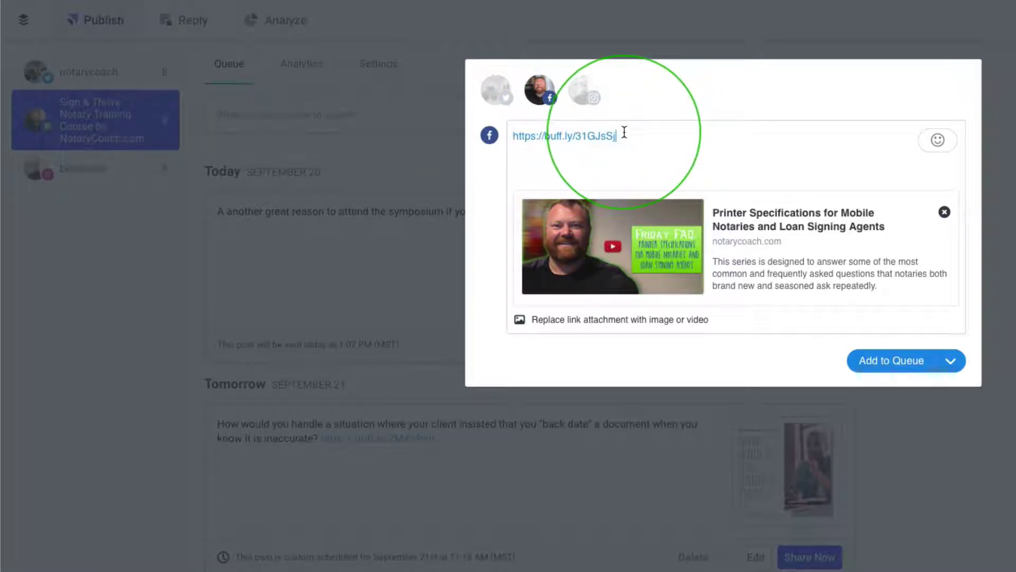
mouse_move(515, 136)
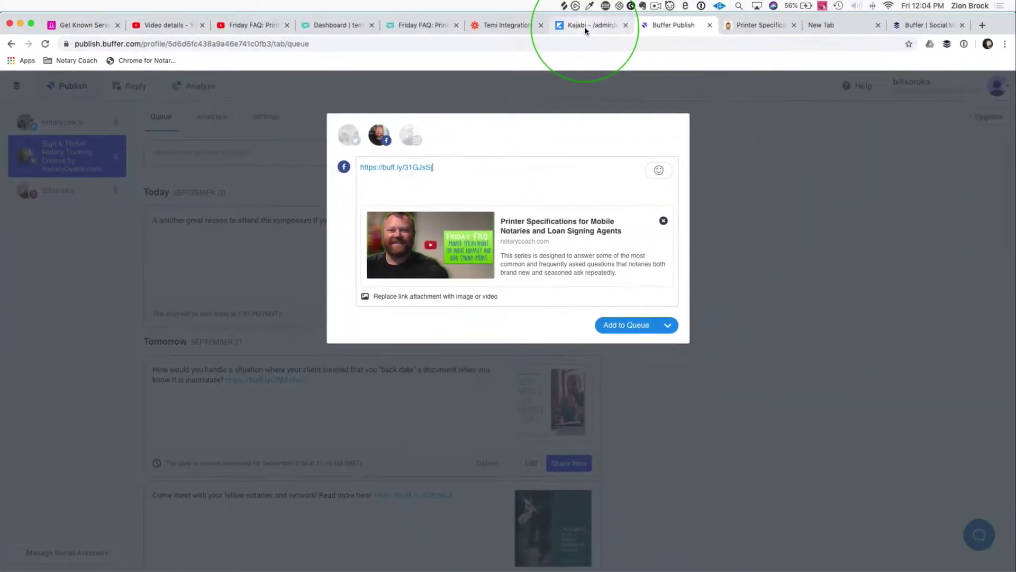
Step: Select the blog post's opening sentence about printer specifications in Kajabi's content editor
left_click(584, 26)
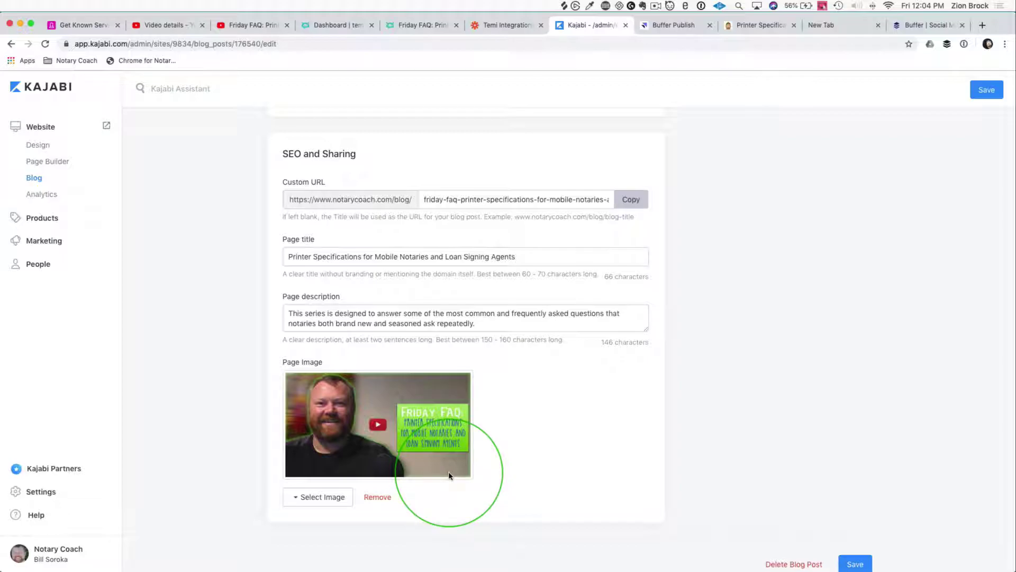
left_click(667, 25)
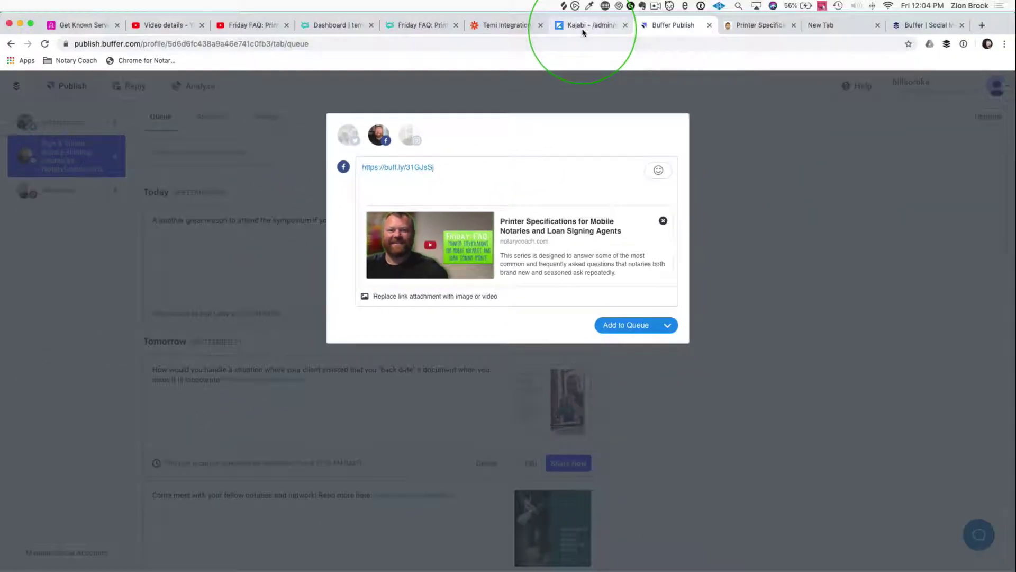
left_click(582, 26)
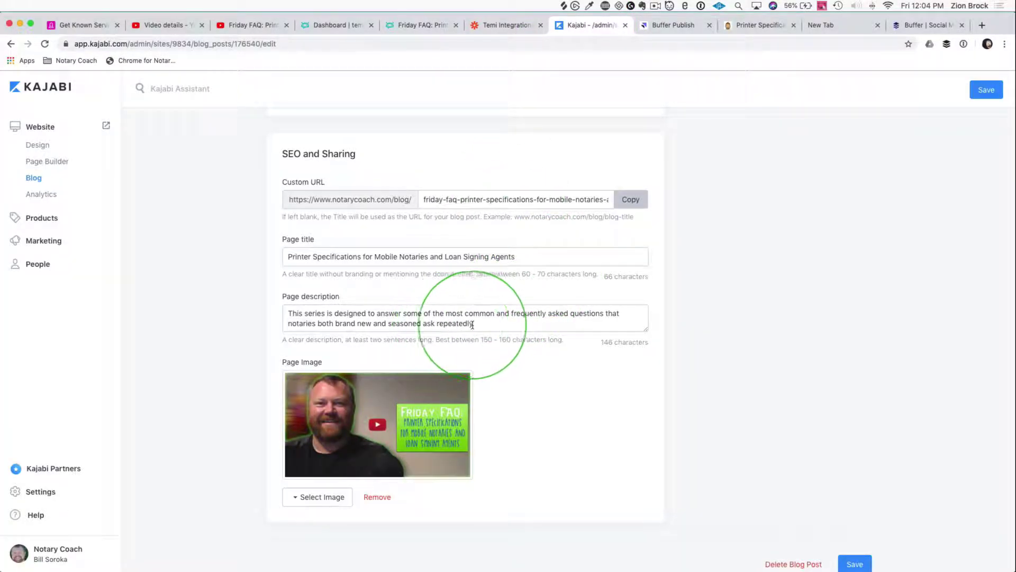
left_click_drag(482, 324, 263, 318)
scroll(559, 261, "up", 5)
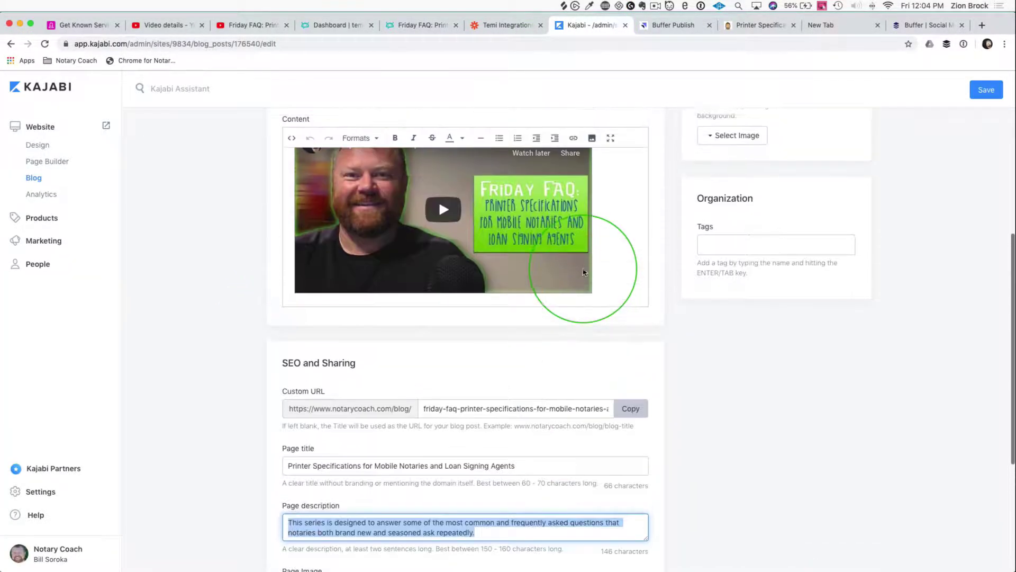
scroll(529, 248, "down", 5)
left_click_drag(294, 292, 554, 311)
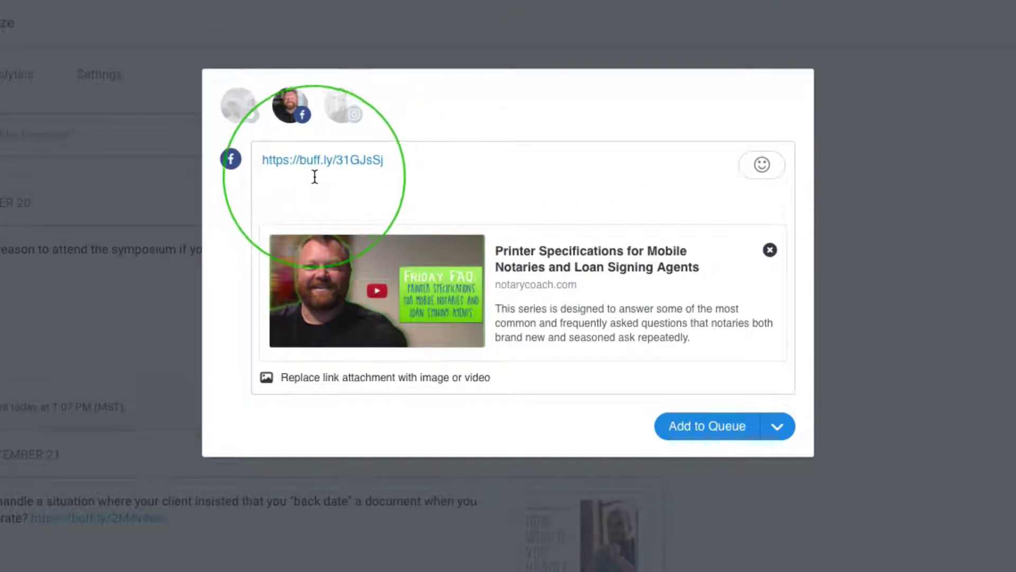
Step: Paste the printer-specifications sentence before the buff.ly link as the caption and add the Twitter account
type("Today I'm going talk about the printer specifications that you need to keep in mind when you're buying your first printer or upgrading your printer.")
mouse_move(608, 176)
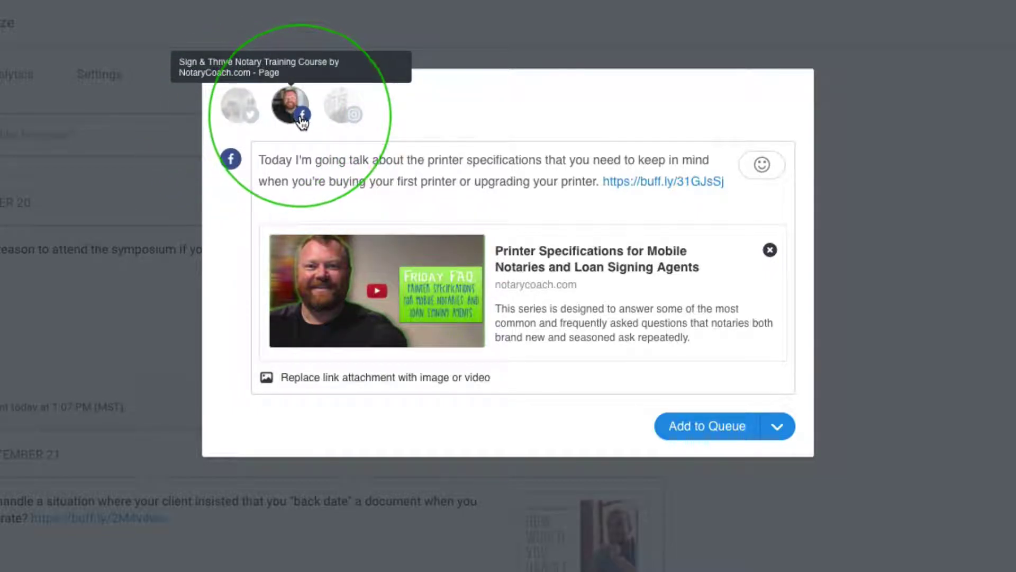
left_click(251, 117)
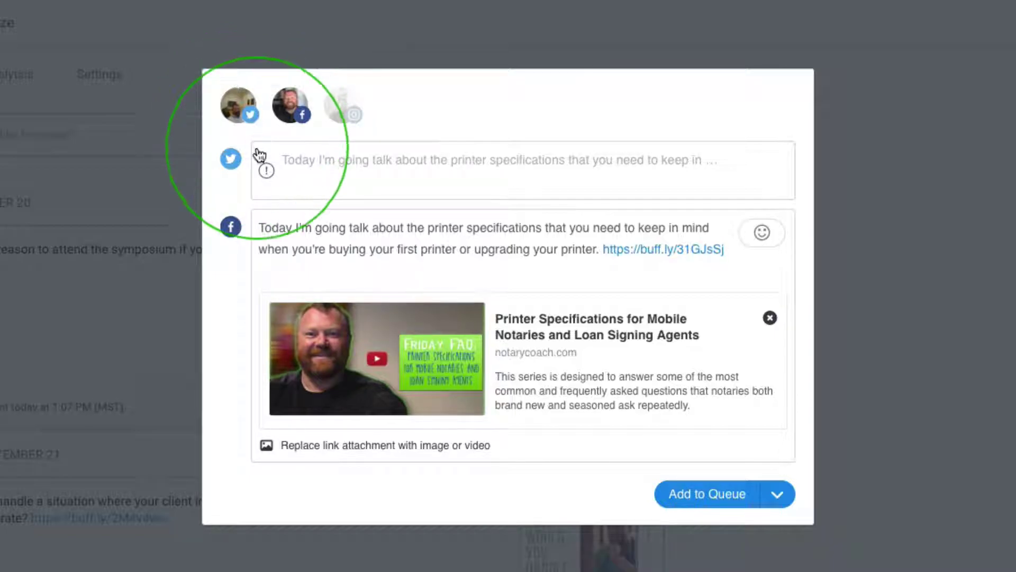
Step: Give the Twitter version the same caption before the link, undoing the duplicate paste
left_click(362, 165)
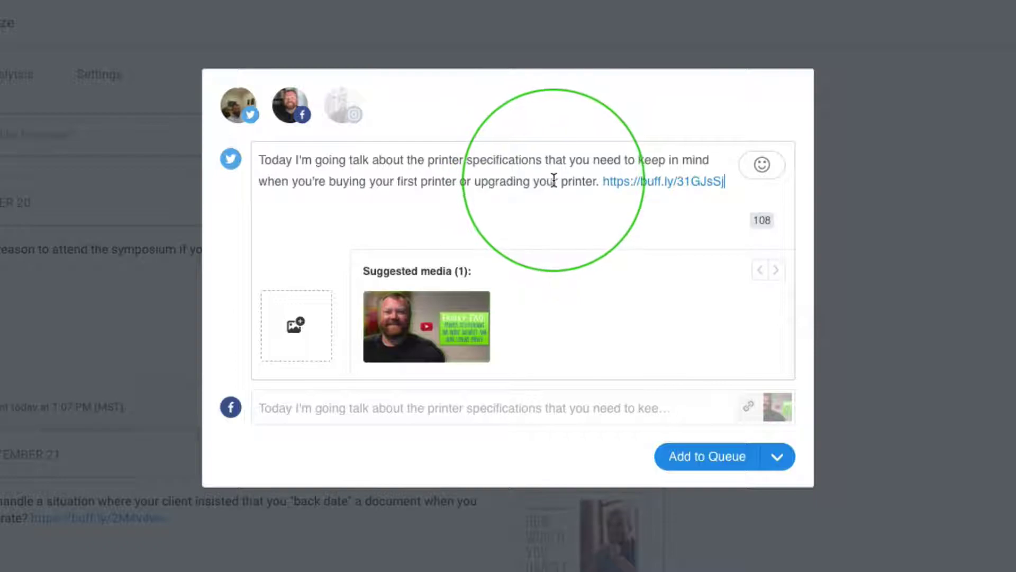
left_click(600, 182)
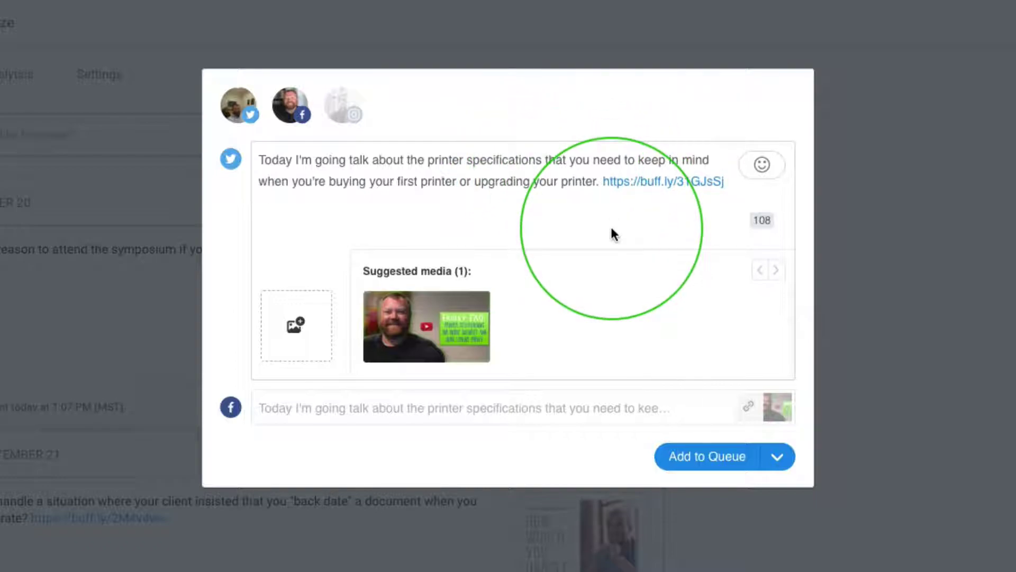
type("https://buff.ly/2Qi5YQf I'm going talk about the printer specifications that you need to keep in mind when you're buying your first printer or upgrading your printer.")
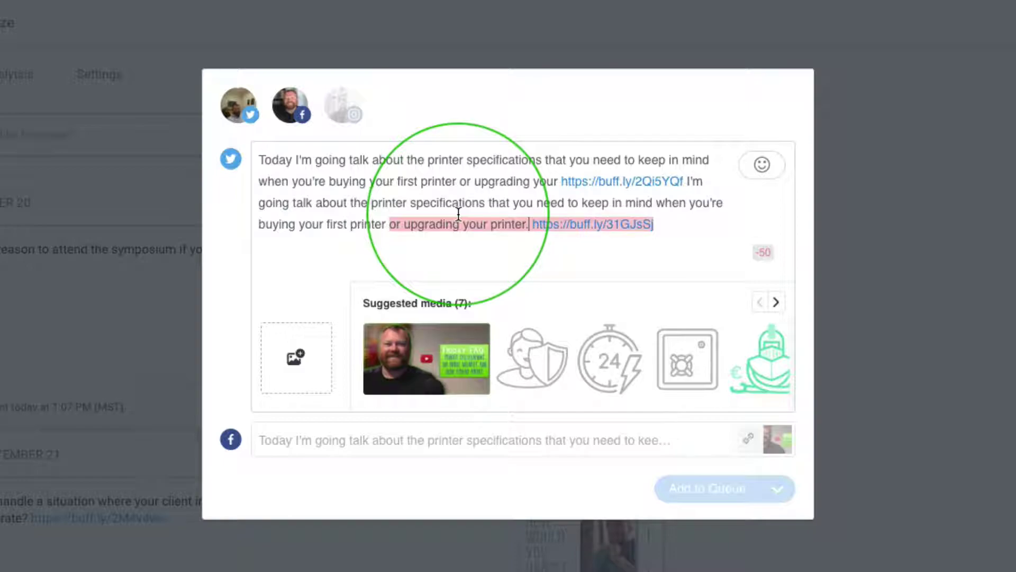
mouse_move(635, 222)
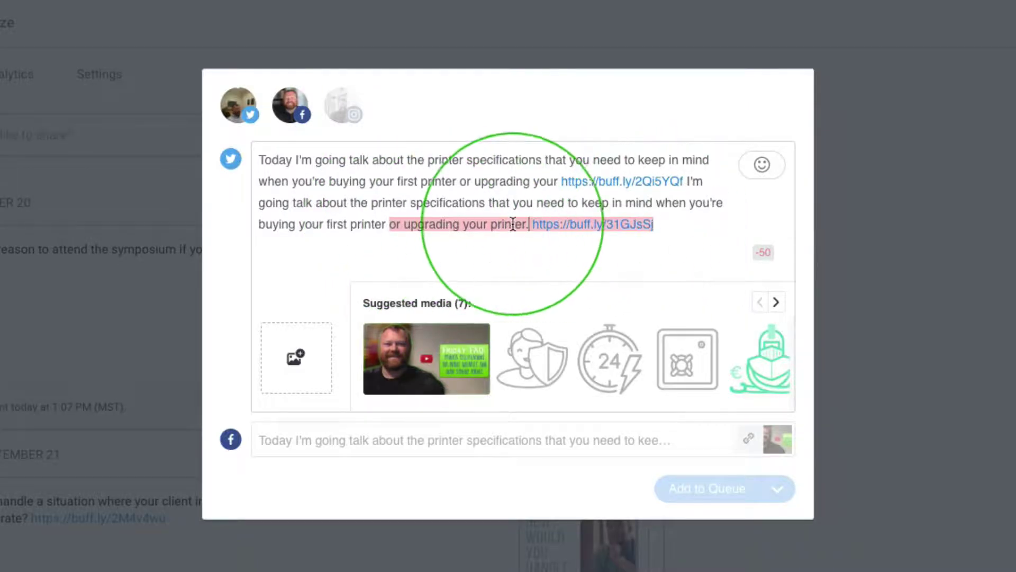
key("ctrl+z")
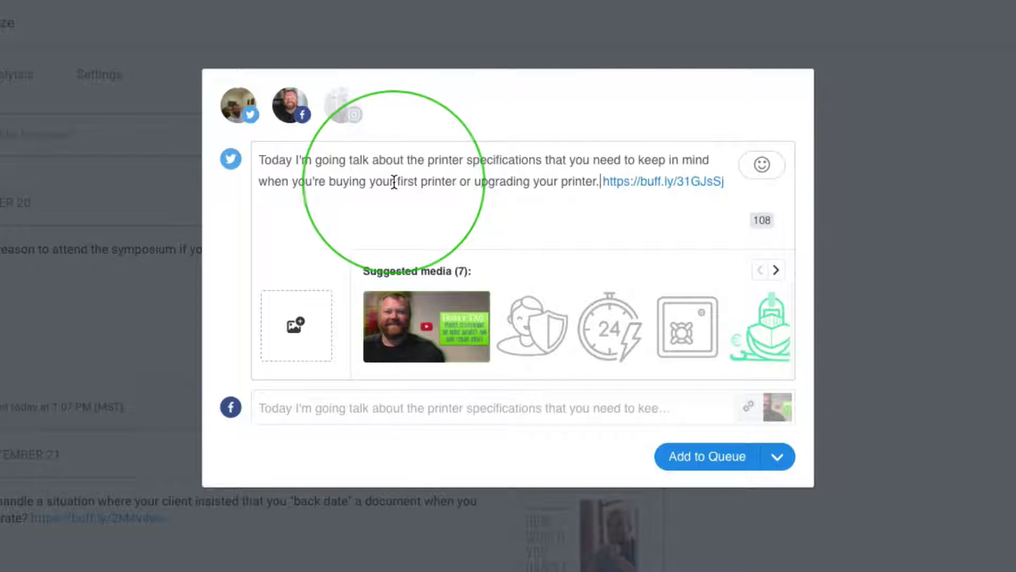
mouse_move(699, 185)
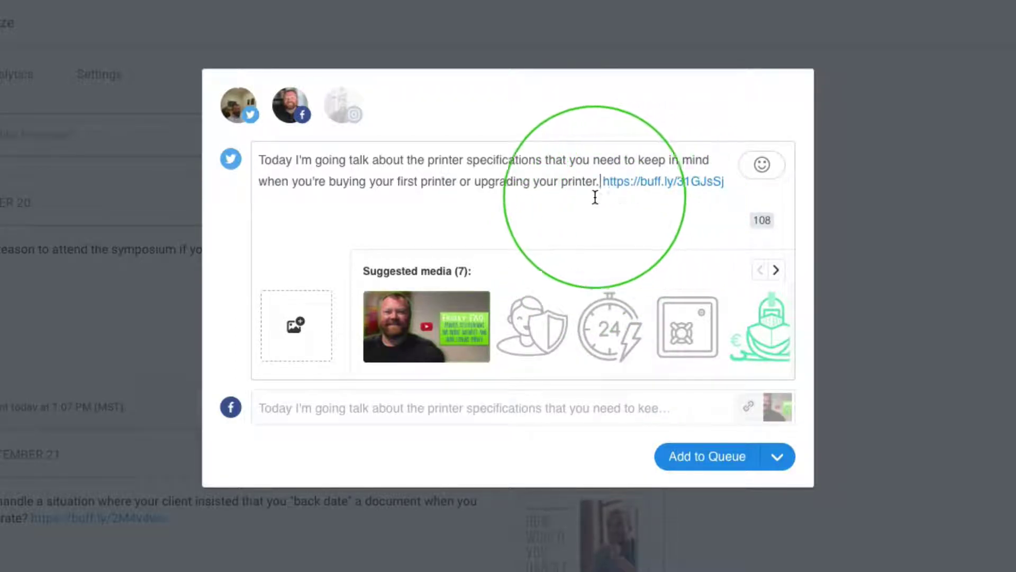
left_click(430, 308)
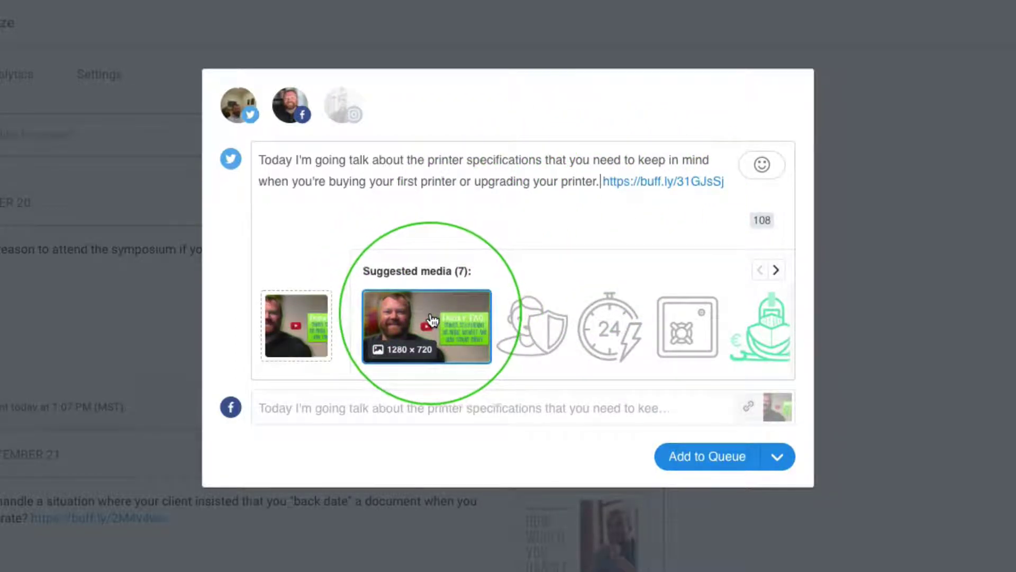
left_click(429, 308)
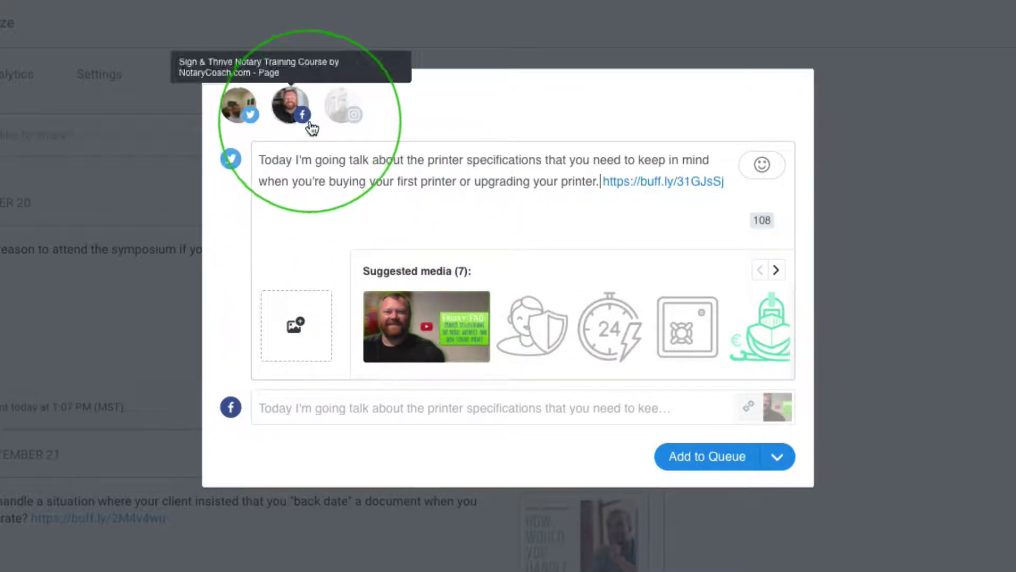
Step: Add the Instagram account and attach the first suggested video thumbnail as its image
left_click(342, 111)
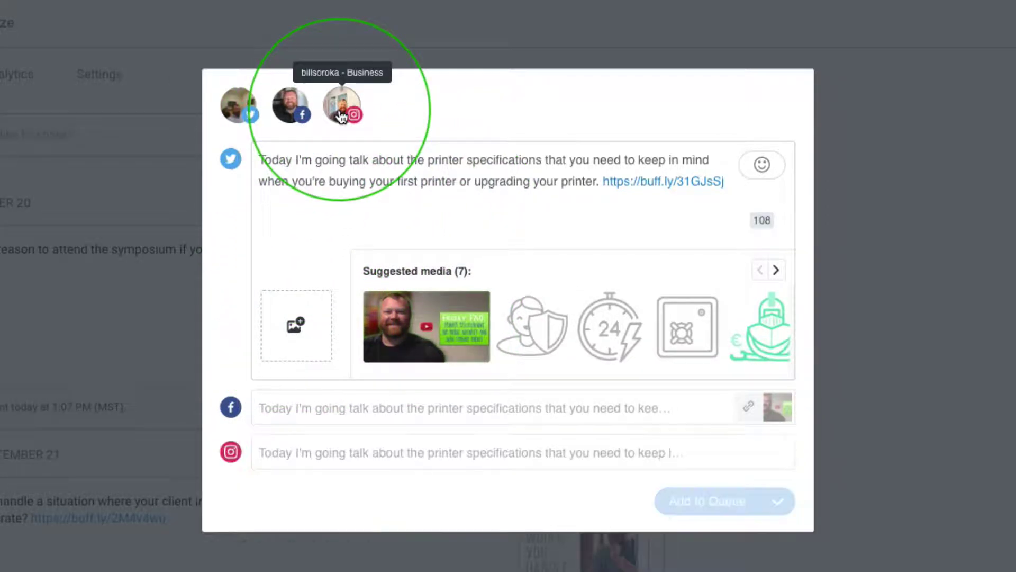
left_click(374, 465)
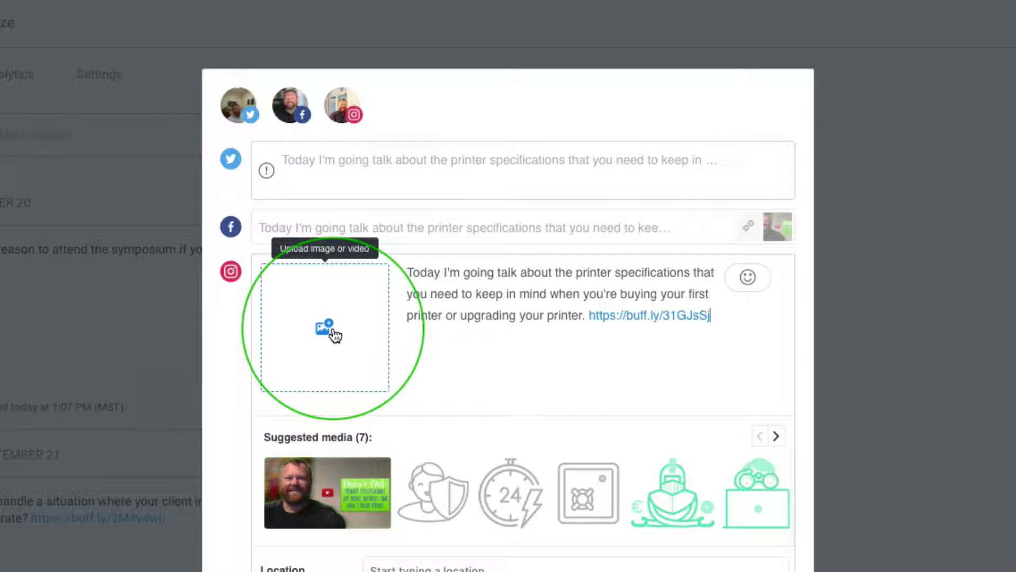
left_click(354, 493)
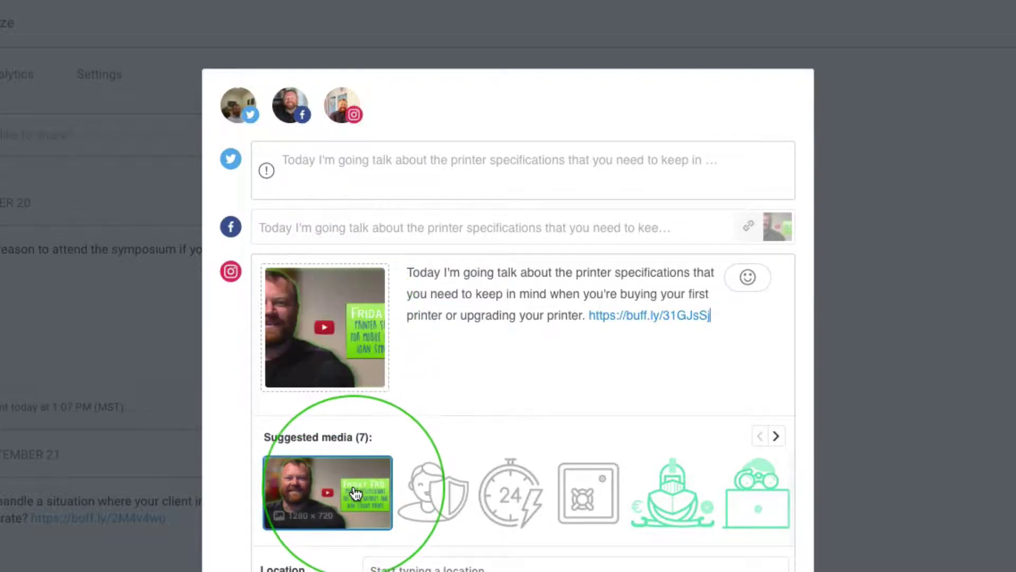
left_click(353, 491)
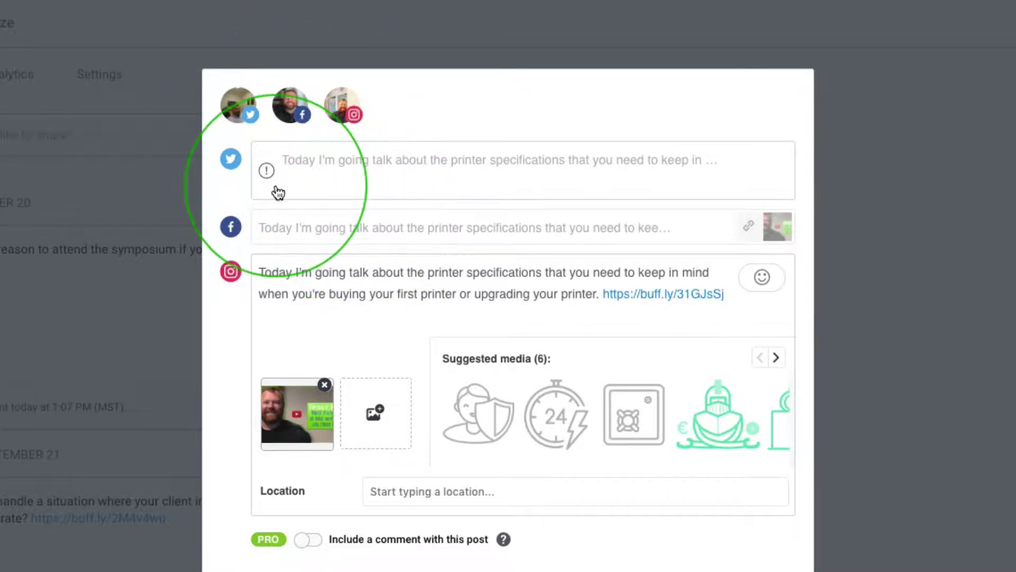
Step: Attach the video thumbnail to the Twitter version, then Share Now to Twitter, Facebook and Instagram
left_click(324, 177)
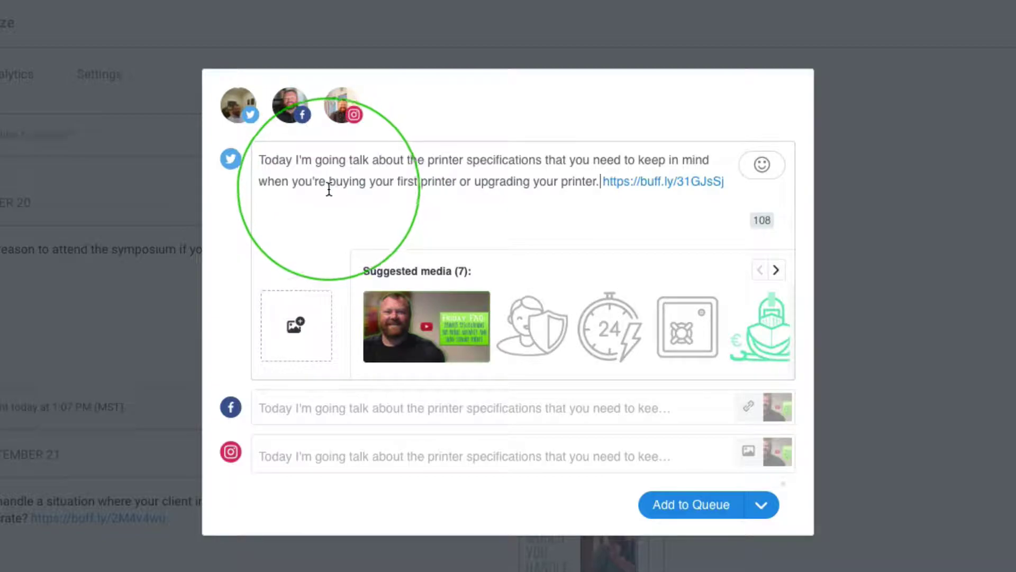
left_click(426, 326)
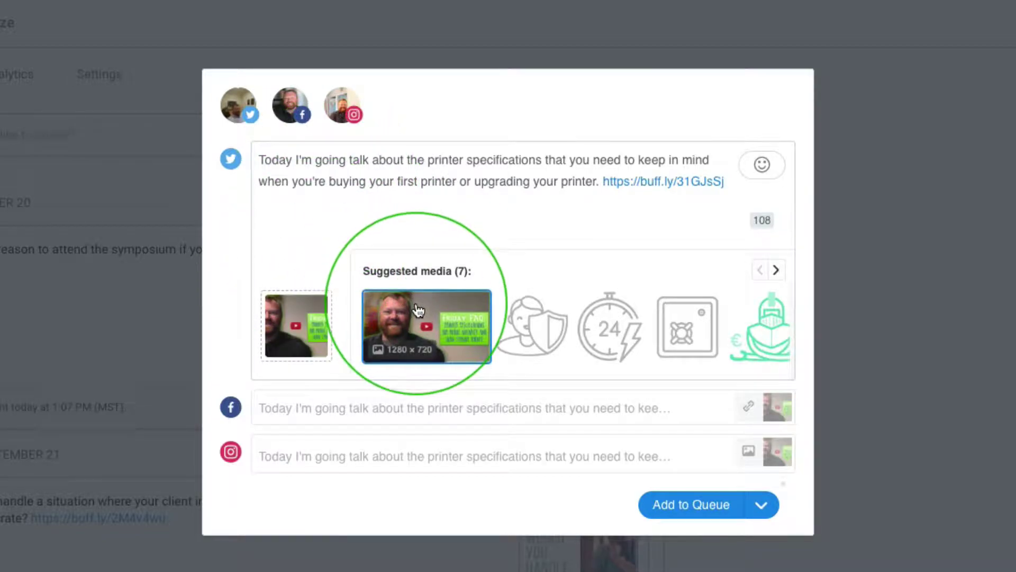
left_click(401, 331)
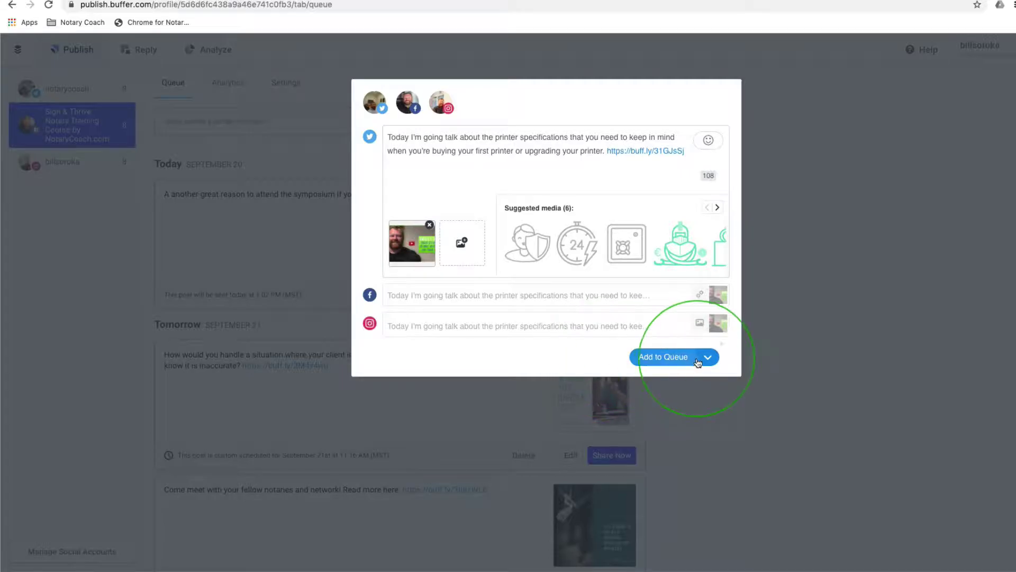
left_click(714, 358)
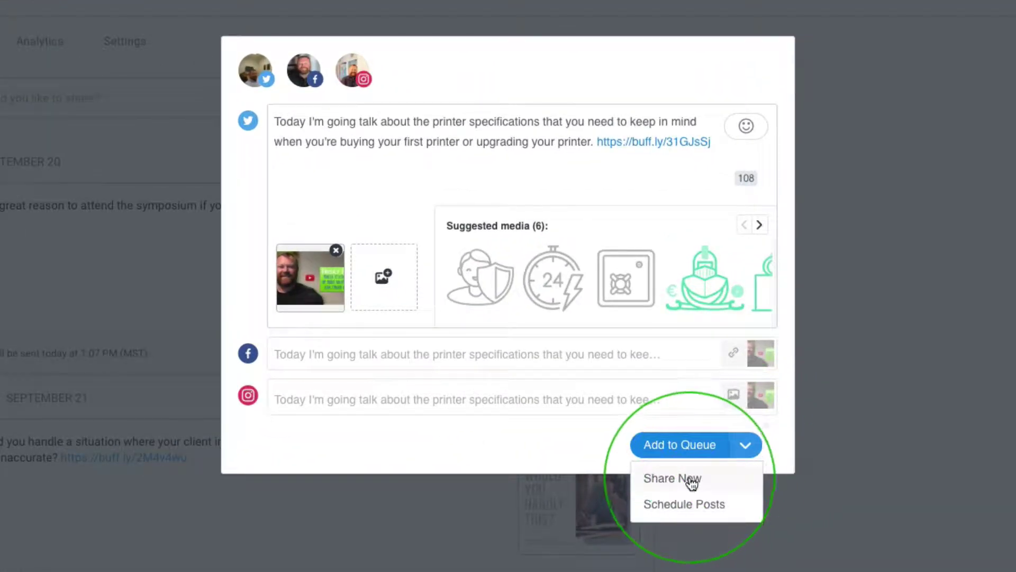
left_click(689, 479)
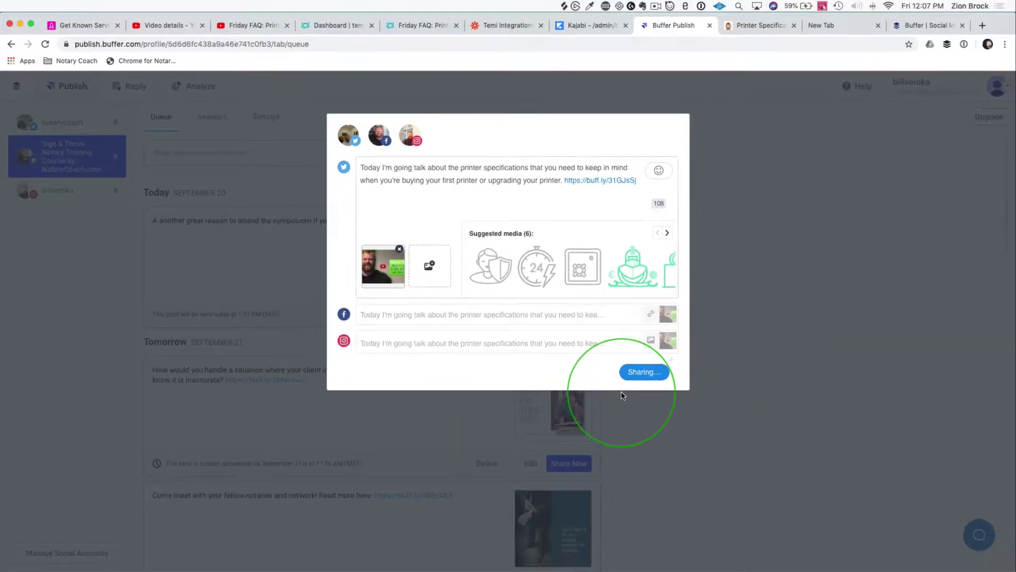